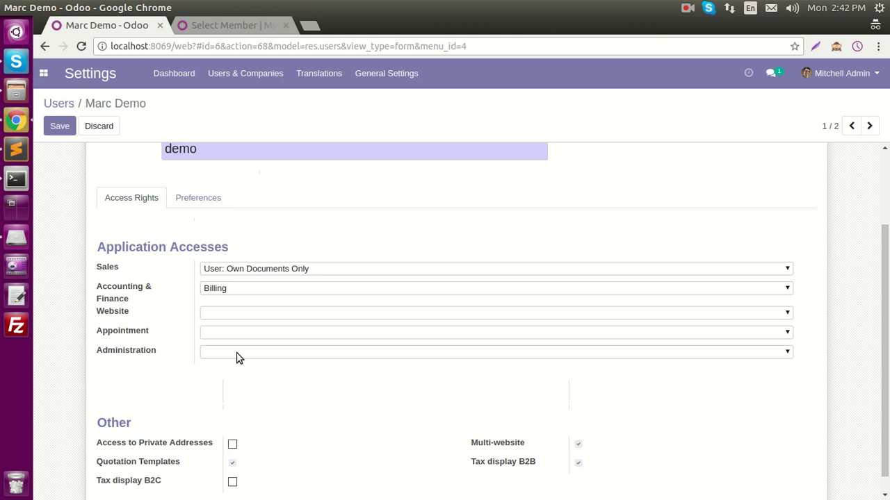
Set the demo user's Appointment access right to Avalable, leaving Administration blank, and save the user record
{"action": "left_click", "coordinate": [236, 352]}
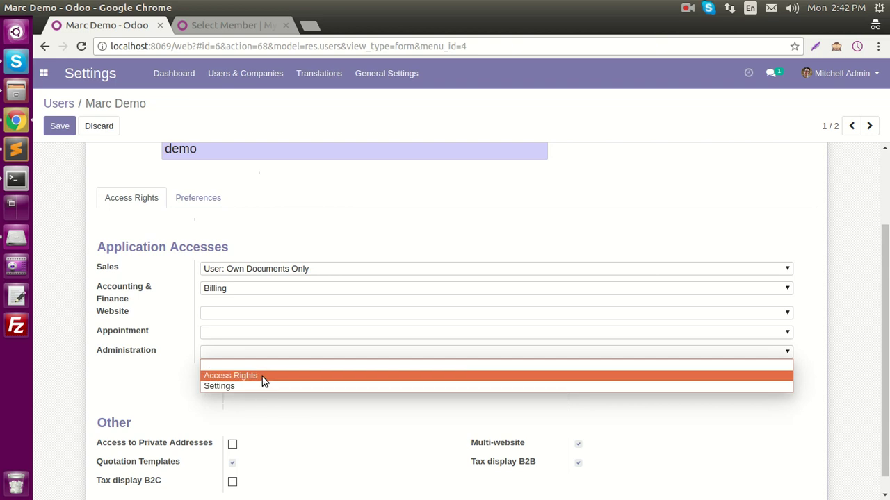
{"action": "left_click", "coordinate": [235, 363]}
{"action": "left_click", "coordinate": [222, 332]}
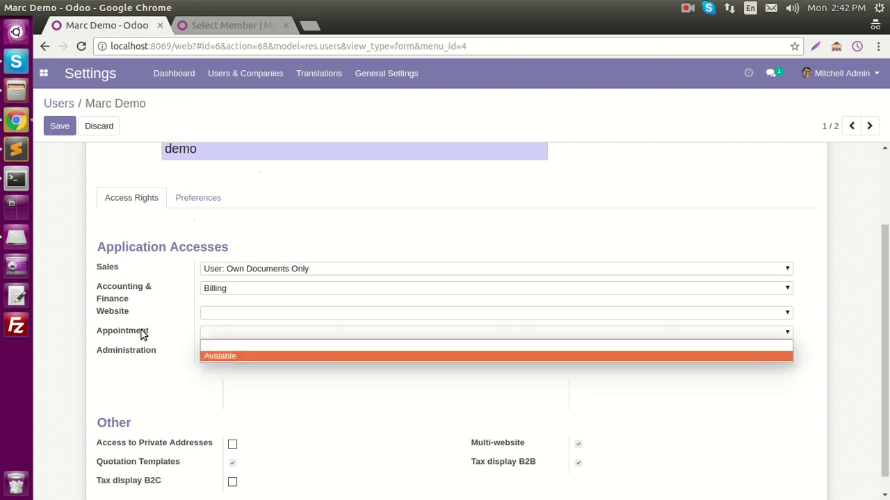
{"action": "left_click", "coordinate": [240, 355]}
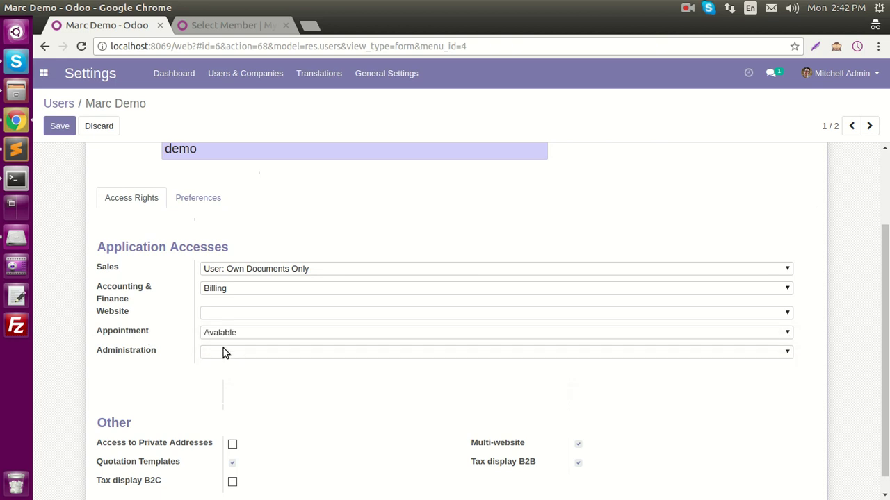
{"action": "scroll", "coordinate": [171, 332], "scroll_direction": "up", "scroll_amount": 2}
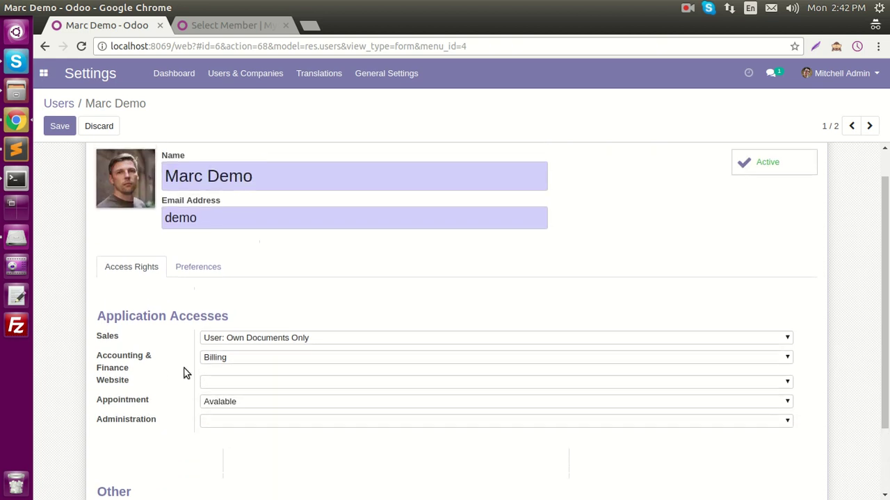
{"action": "left_click", "coordinate": [60, 127]}
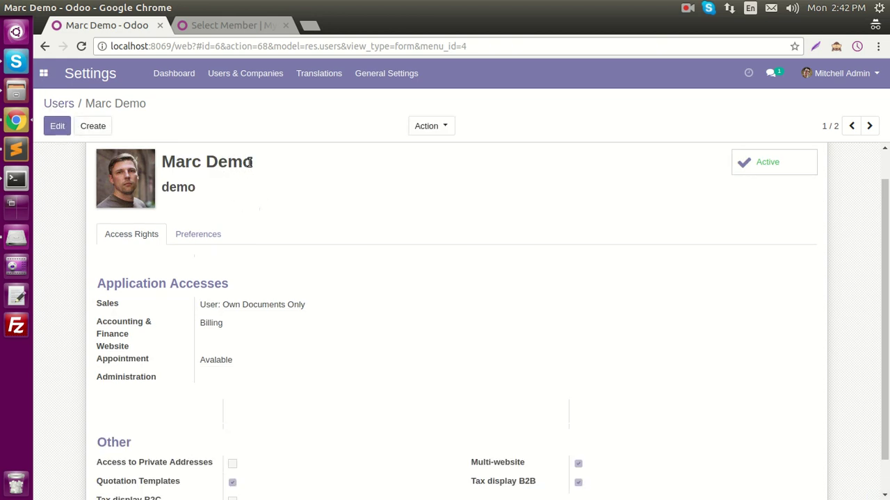
Copy the demo user's name, search the Contacts app for it, and open the matching contact
{"action": "left_click_drag", "start_coordinate": [254, 163], "coordinate": [136, 162]}
{"action": "right_click", "coordinate": [258, 167]}
{"action": "left_click", "coordinate": [266, 171]}
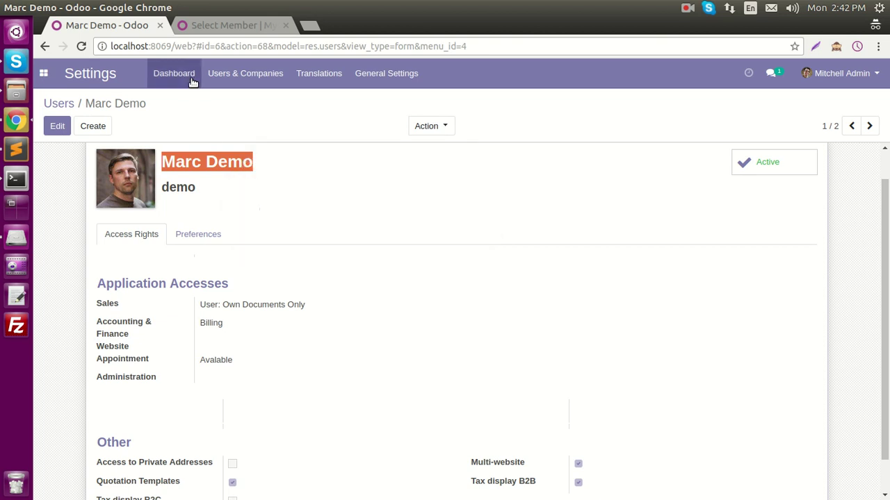
{"action": "left_click", "coordinate": [67, 104]}
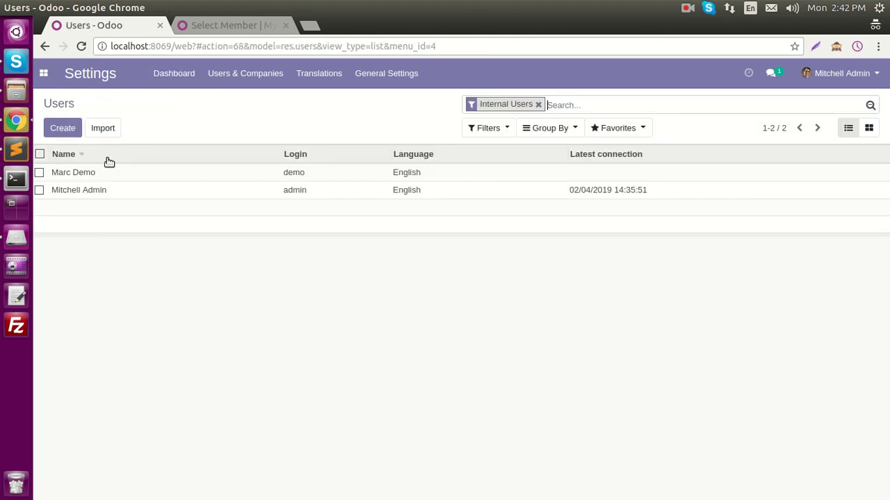
{"action": "left_click", "coordinate": [44, 73]}
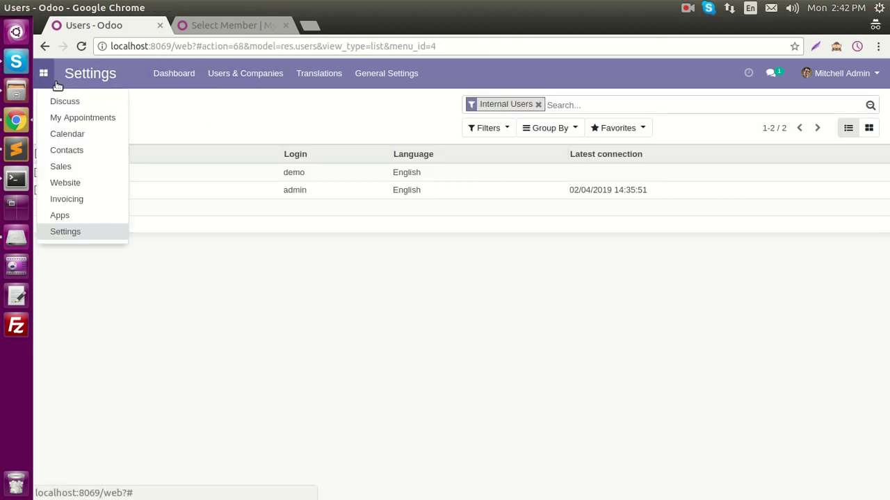
{"action": "left_click", "coordinate": [93, 153]}
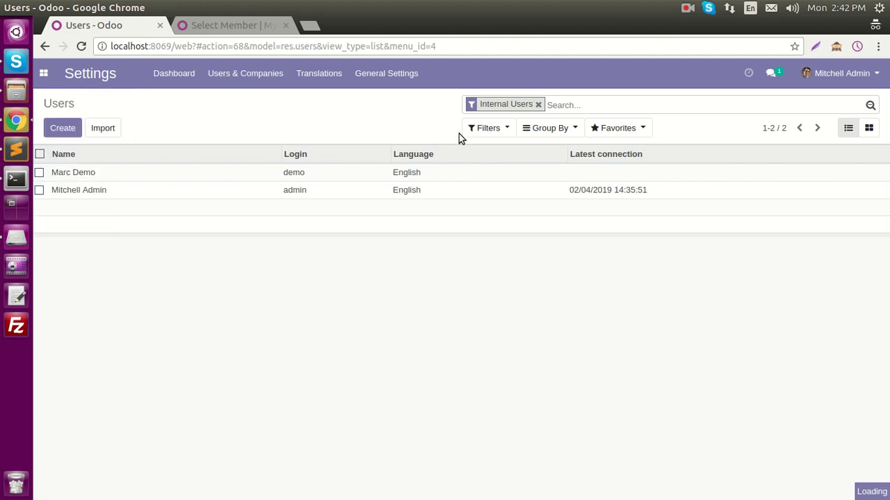
{"action": "type", "text": "Marc Demo"}
{"action": "key", "text": "Return"}
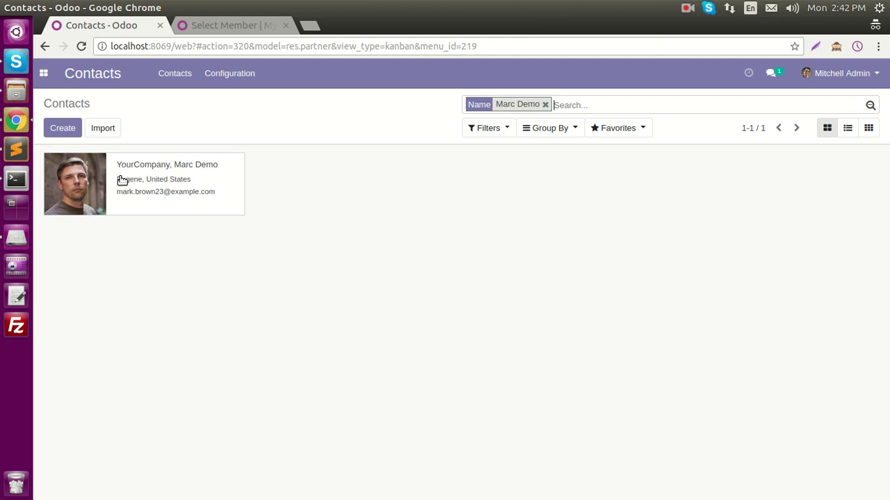
{"action": "left_click", "coordinate": [121, 180]}
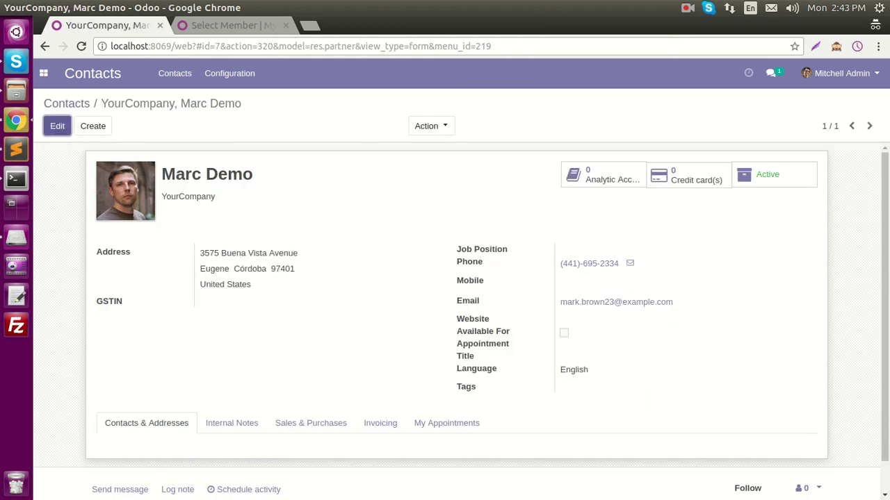
Edit the demo user's contact and enable Available For Appointment
{"action": "key", "text": "alt+a"}
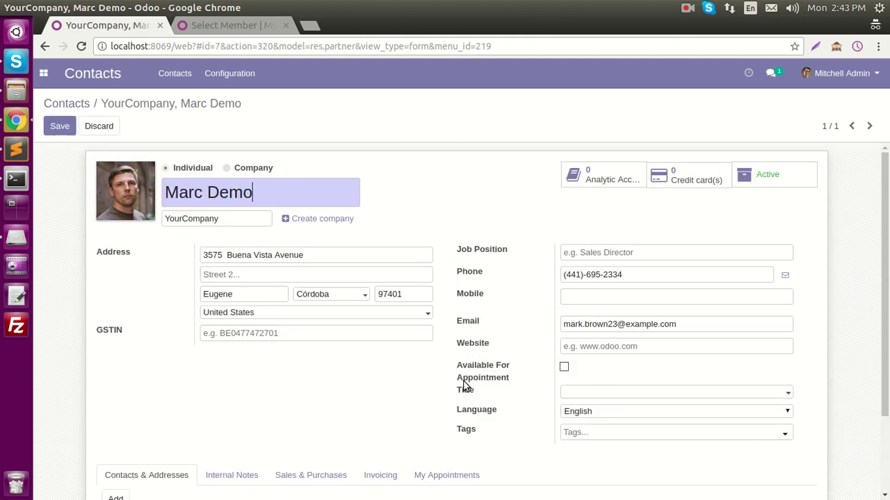
{"action": "left_click", "coordinate": [565, 368]}
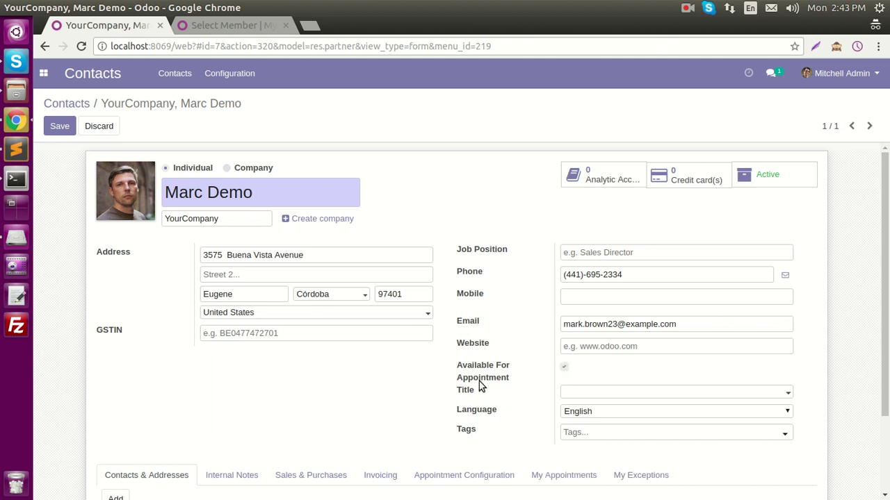
{"action": "scroll", "coordinate": [563, 296], "scroll_direction": "down", "scroll_amount": 2}
{"action": "left_click", "coordinate": [565, 298]}
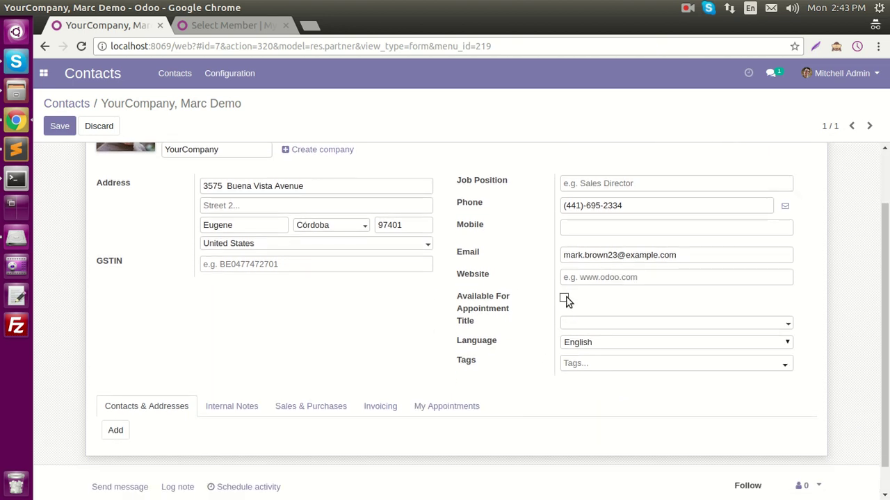
{"action": "left_click", "coordinate": [564, 299]}
{"action": "scroll", "coordinate": [348, 316], "scroll_direction": "down", "scroll_amount": 1}
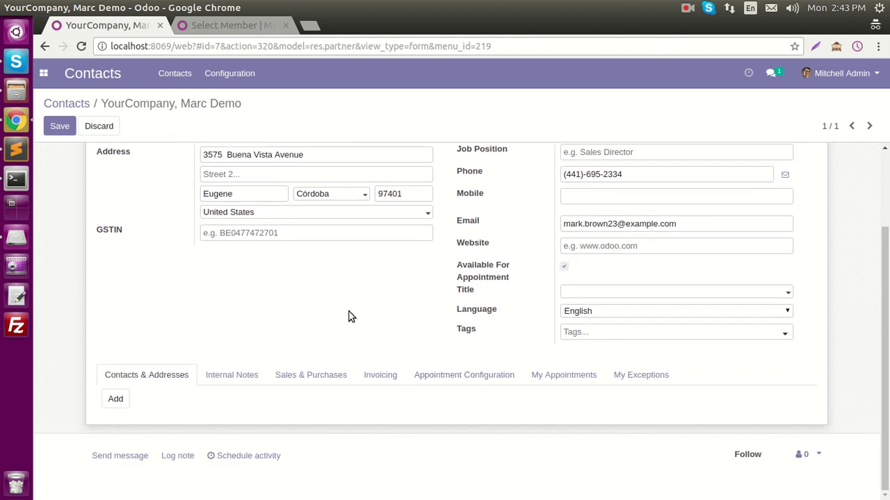
In the contact's appointment configuration, set the service to Chair floor protection and the related user to the demo user
{"action": "left_click", "coordinate": [431, 375]}
{"action": "scroll", "coordinate": [417, 369], "scroll_direction": "down", "scroll_amount": 4}
{"action": "left_click", "coordinate": [422, 271]}
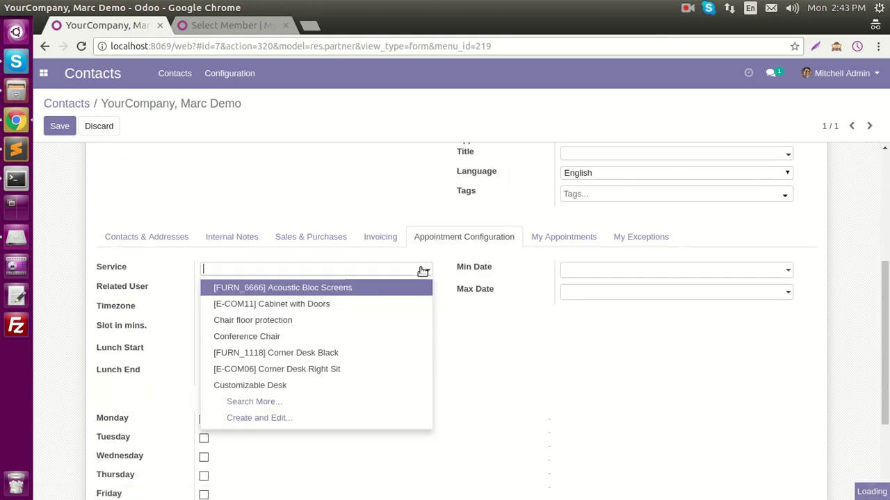
{"action": "left_click", "coordinate": [355, 320]}
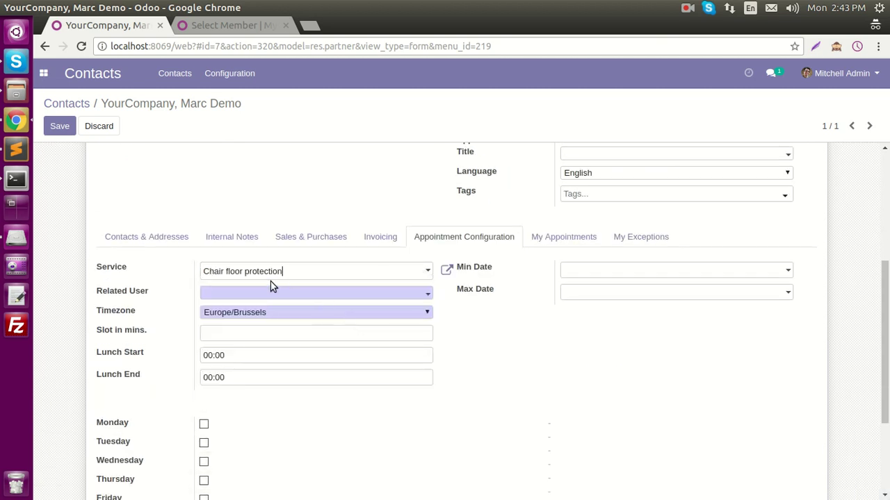
{"action": "left_click", "coordinate": [296, 294]}
{"action": "left_click", "coordinate": [291, 327]}
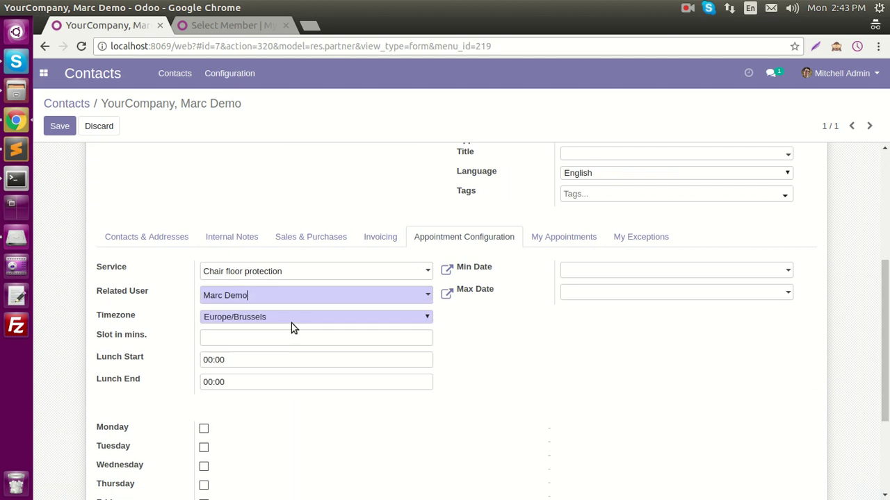
Set the contact's appointment timezone to Asia/Kolkata
{"action": "left_click", "coordinate": [306, 319]}
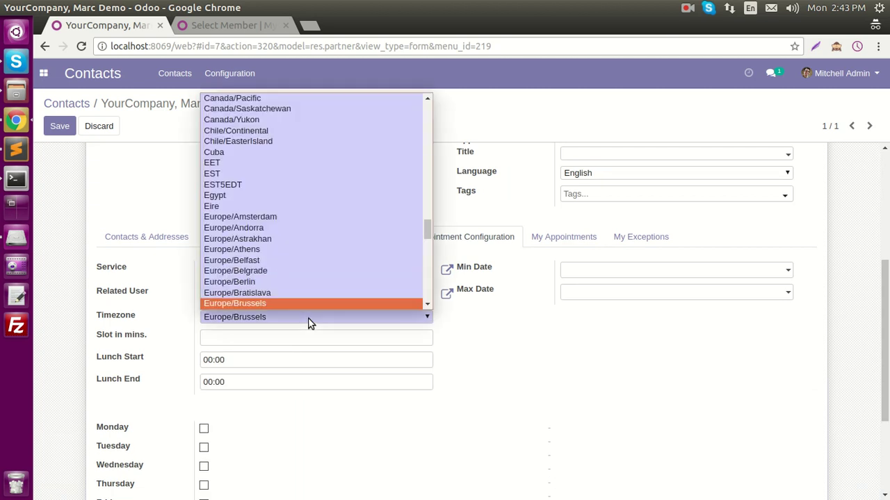
{"action": "type", "text": "as"}
{"action": "scroll", "coordinate": [310, 298], "scroll_direction": "down", "scroll_amount": 5}
{"action": "scroll", "coordinate": [314, 279], "scroll_direction": "down", "scroll_amount": 6}
{"action": "scroll", "coordinate": [314, 278], "scroll_direction": "down", "scroll_amount": 4}
{"action": "scroll", "coordinate": [296, 270], "scroll_direction": "down", "scroll_amount": 6}
{"action": "scroll", "coordinate": [289, 277], "scroll_direction": "down", "scroll_amount": 7}
{"action": "scroll", "coordinate": [290, 278], "scroll_direction": "down", "scroll_amount": 1}
{"action": "scroll", "coordinate": [289, 278], "scroll_direction": "up", "scroll_amount": 6}
{"action": "scroll", "coordinate": [285, 270], "scroll_direction": "up", "scroll_amount": 6}
{"action": "scroll", "coordinate": [285, 266], "scroll_direction": "up", "scroll_amount": 5}
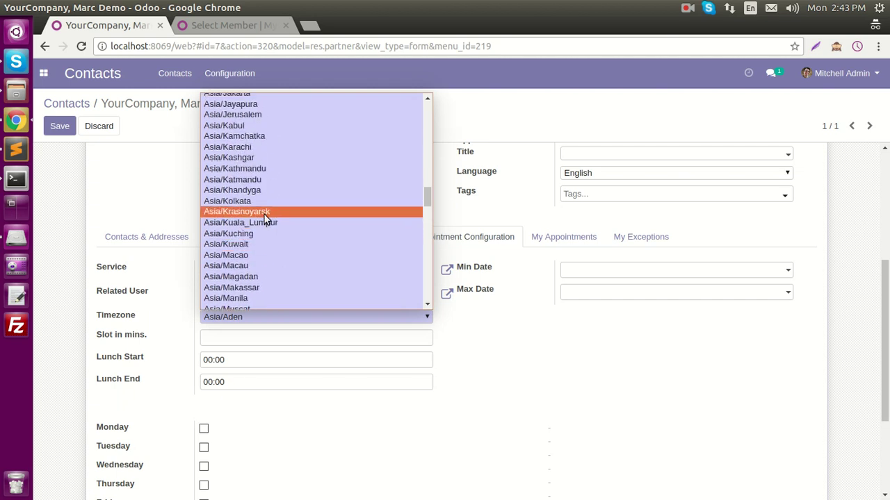
{"action": "left_click", "coordinate": [263, 200]}
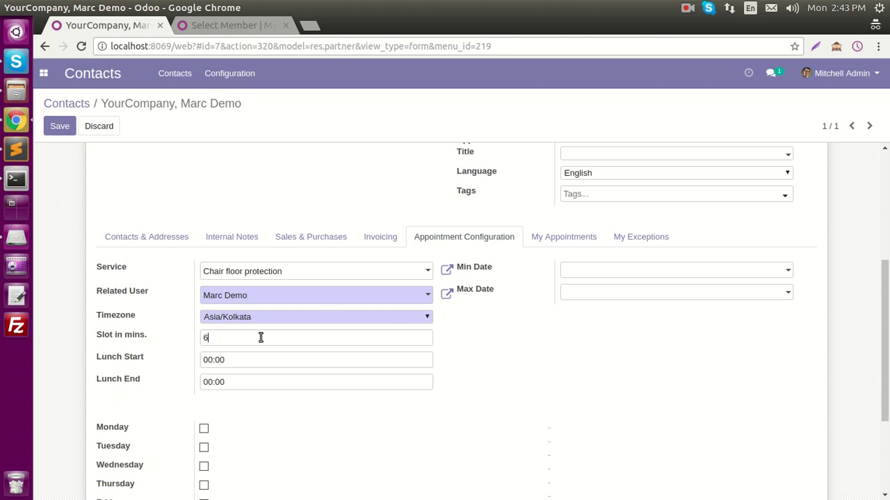
Set the appointment slot to 60 minutes and the lunch break from 10:00 to 11:00
{"action": "scroll", "coordinate": [261, 337], "scroll_direction": "down", "scroll_amount": 3}
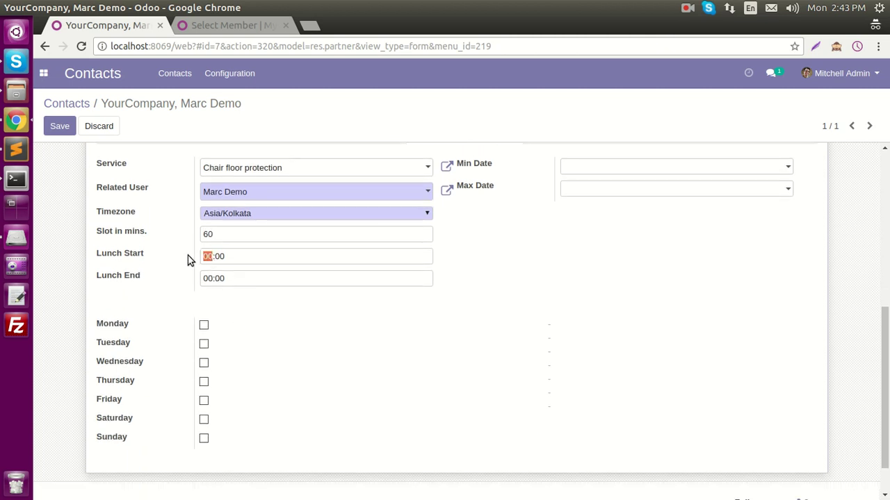
{"action": "left_click", "coordinate": [212, 280]}
Enable Monday through Friday as the contact's appointment days
{"action": "left_click", "coordinate": [203, 327]}
{"action": "left_click", "coordinate": [205, 343]}
{"action": "left_click", "coordinate": [204, 363]}
{"action": "left_click", "coordinate": [205, 383]}
{"action": "left_click", "coordinate": [206, 400]}
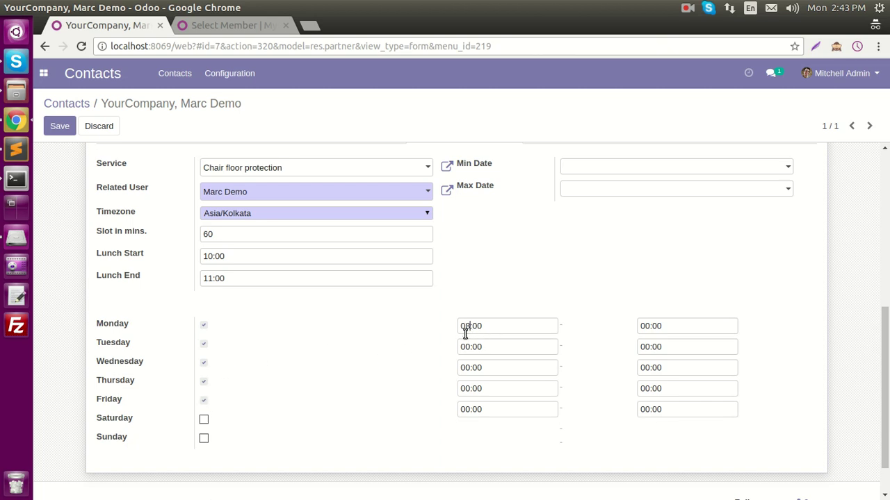
Set the working hours for Monday through Friday to 08:00 until 18:00
{"action": "key", "text": "ctrl+a"}
{"action": "key", "text": "ctrl+c"}
{"action": "key", "text": "Tab"}
{"action": "key", "text": "Tab"}
{"action": "key", "text": "ctrl+v"}
{"action": "key", "text": "Tab"}
{"action": "key", "text": "Tab"}
{"action": "key", "text": "ctrl+v"}
{"action": "key", "text": "Tab"}
{"action": "key", "text": "Tab"}
{"action": "key", "text": "ctrl+v"}
{"action": "key", "text": "Tab"}
{"action": "key", "text": "Tab"}
{"action": "key", "text": "ctrl+v"}
{"action": "left_click", "coordinate": [688, 8]}
{"action": "left_click", "coordinate": [695, 38]}
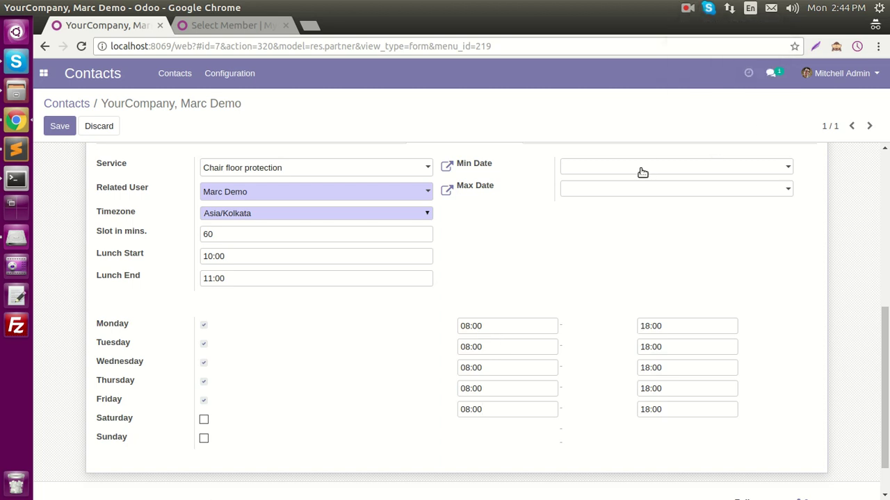
Set the minimum date to 02/04/2019 and the maximum date to 02/28/2019, and save the contact
{"action": "left_click", "coordinate": [642, 172]}
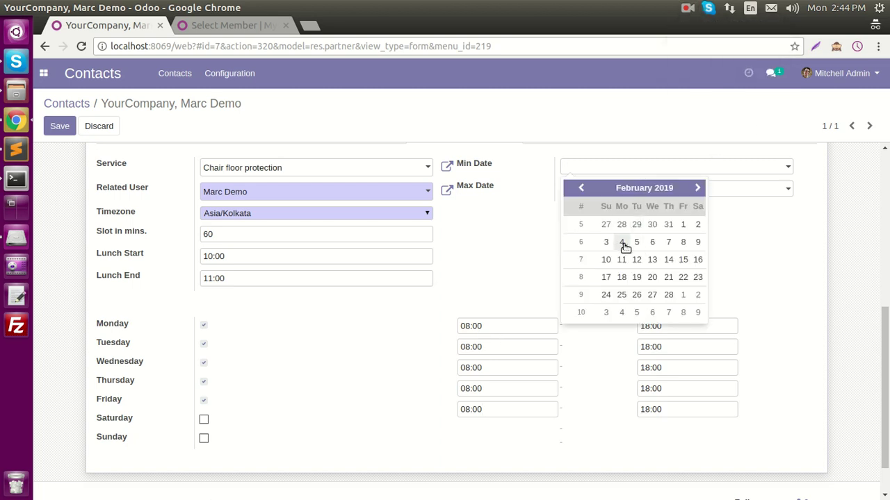
{"action": "left_click", "coordinate": [620, 240]}
{"action": "left_click", "coordinate": [641, 195]}
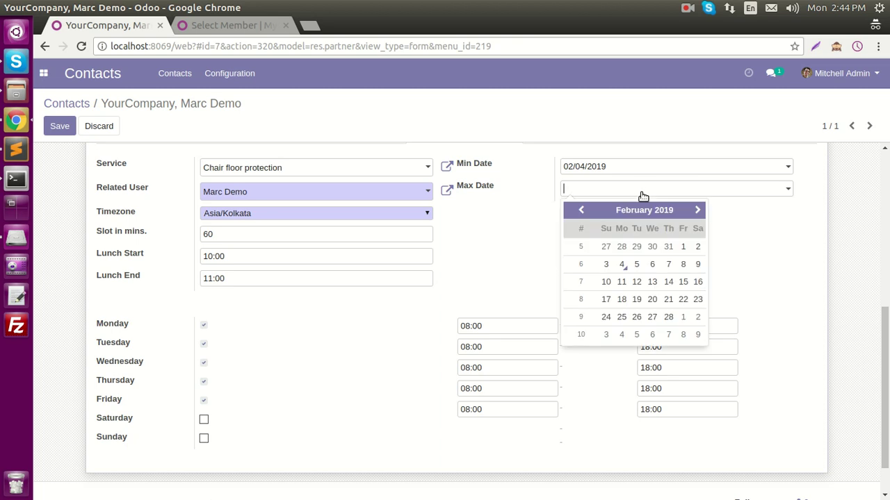
{"action": "left_click", "coordinate": [668, 319]}
{"action": "scroll", "coordinate": [495, 248], "scroll_direction": "up", "scroll_amount": 3}
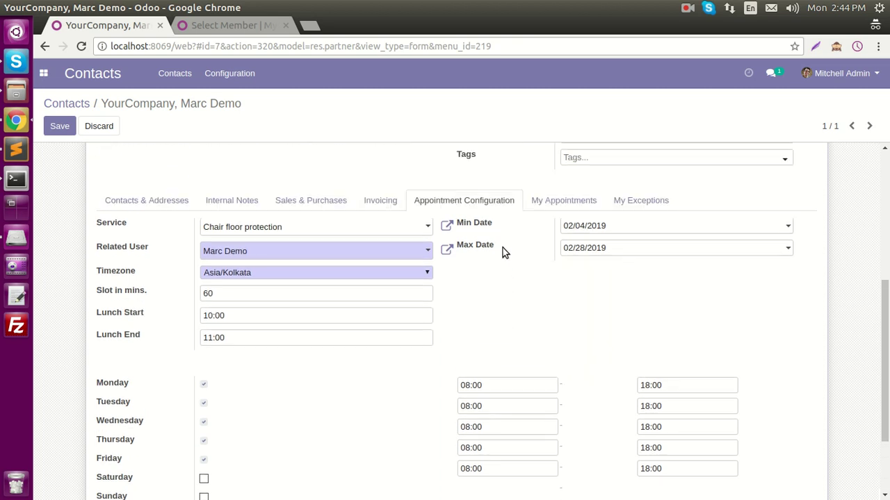
{"action": "left_click", "coordinate": [59, 126]}
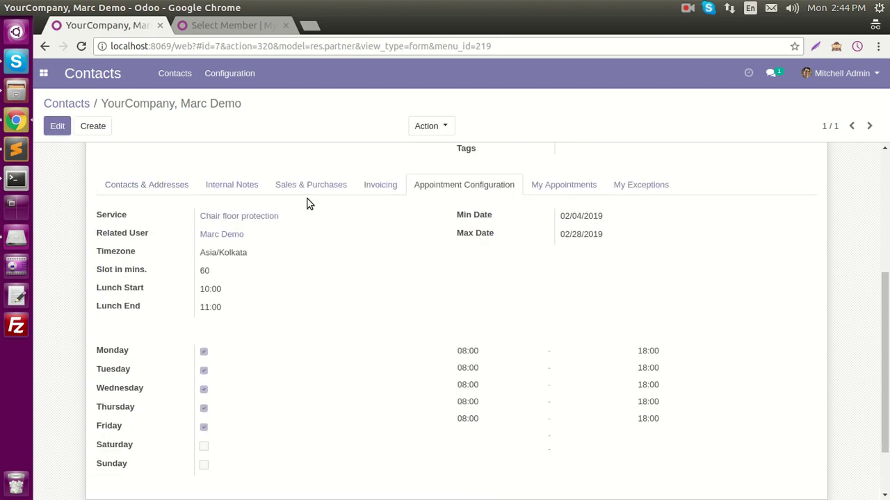
Examine the demo member's bookable time slots in the website's booking calendar, and return to the team member selection page
{"action": "scroll", "coordinate": [364, 284], "scroll_direction": "up", "scroll_amount": 4}
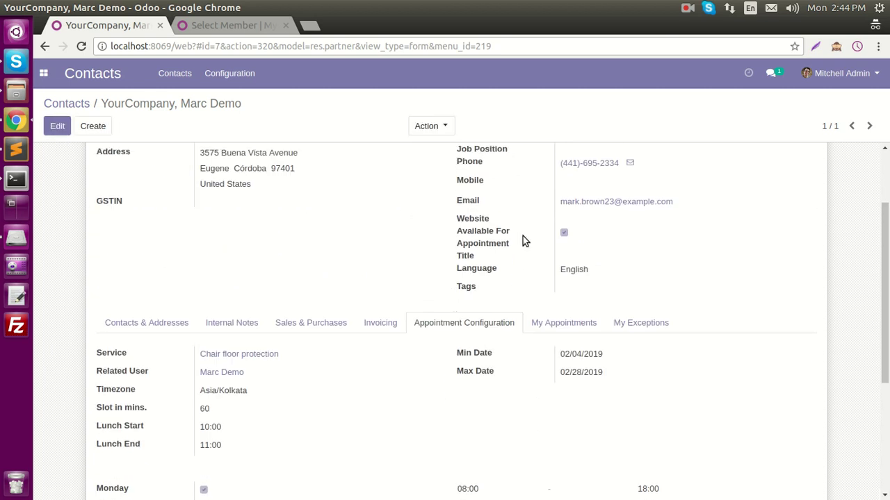
{"action": "scroll", "coordinate": [520, 240], "scroll_direction": "down", "scroll_amount": 1}
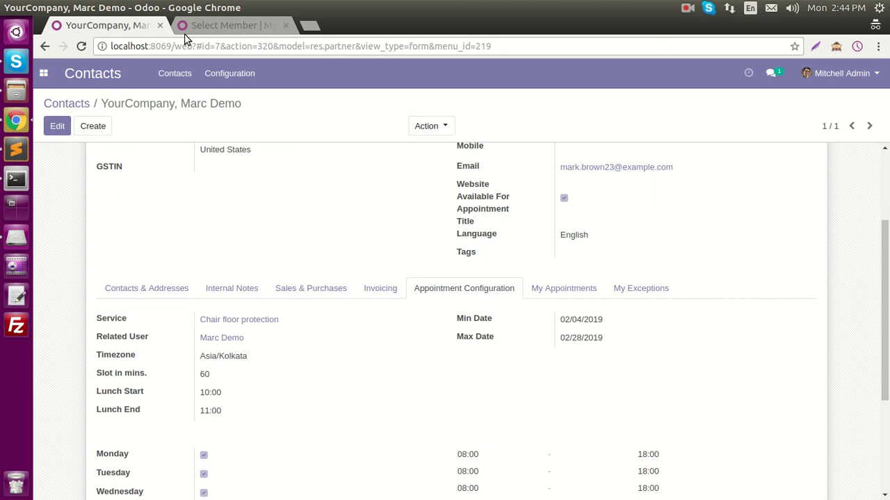
{"action": "left_click", "coordinate": [208, 25]}
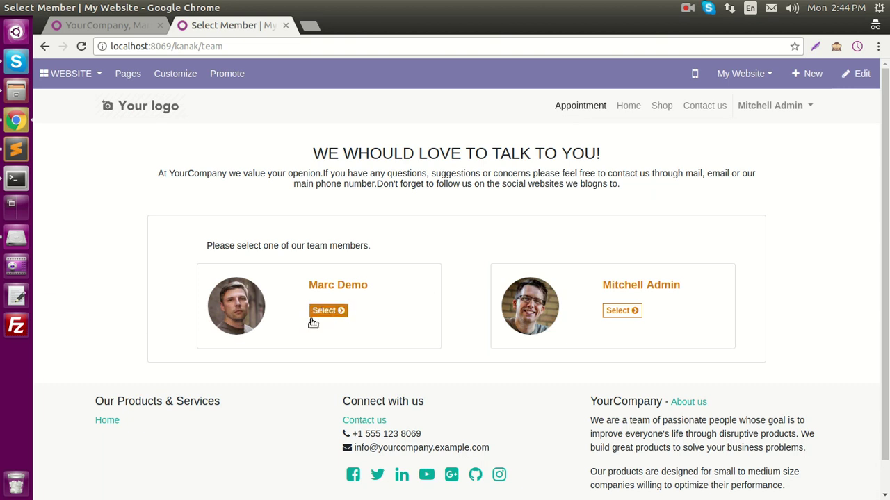
{"action": "left_click", "coordinate": [338, 312]}
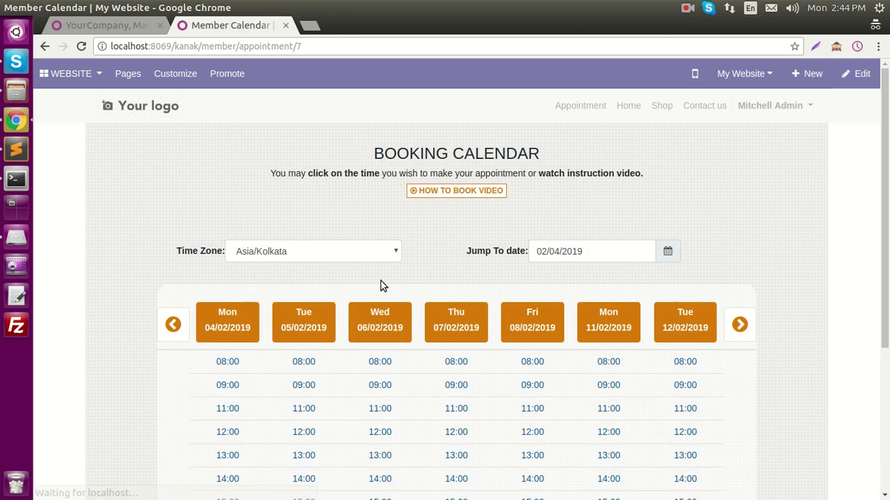
{"action": "scroll", "coordinate": [380, 285], "scroll_direction": "down", "scroll_amount": 4}
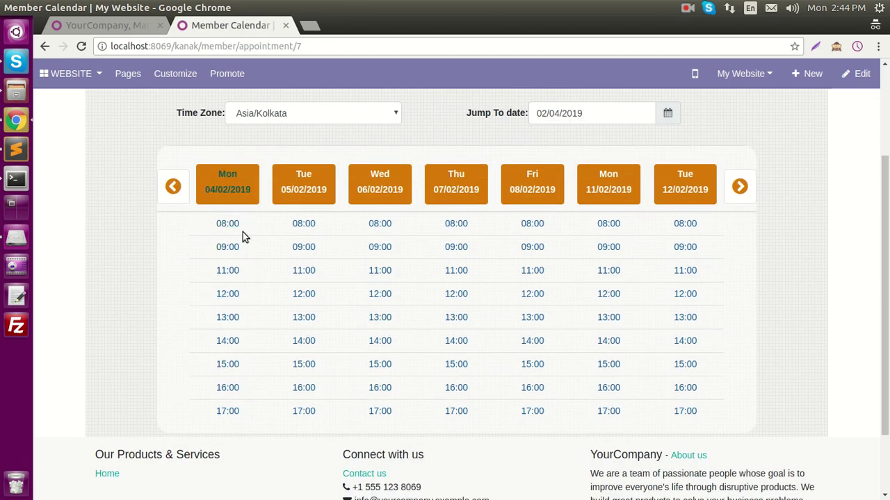
{"action": "scroll", "coordinate": [258, 227], "scroll_direction": "up", "scroll_amount": 4}
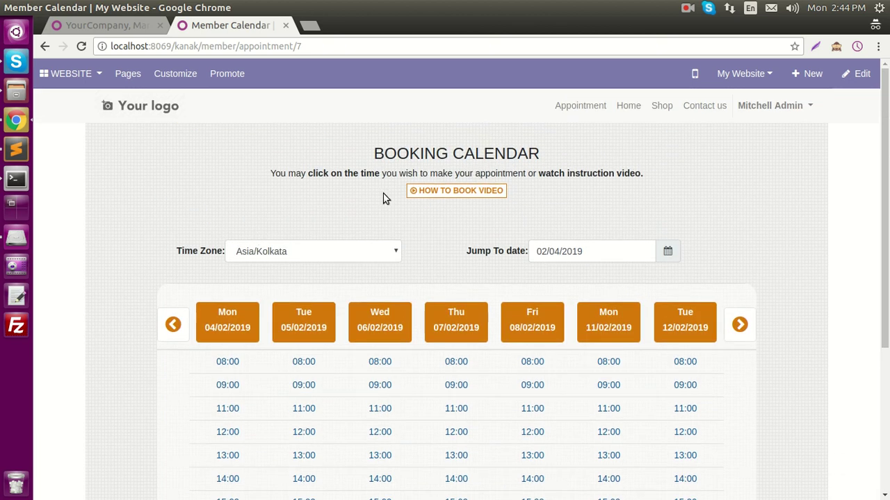
{"action": "left_click", "coordinate": [553, 107]}
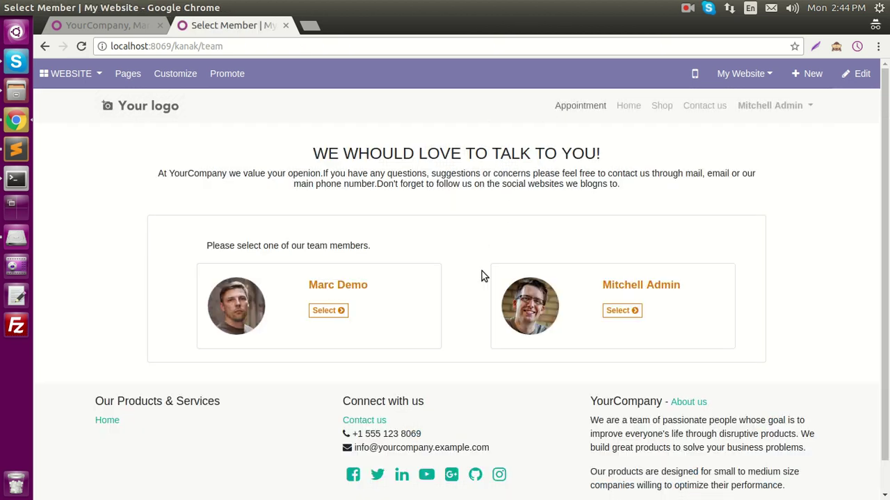
Examine the administrator's time slots in the booking calendar, and return to the team member selection page
{"action": "left_click", "coordinate": [523, 318]}
{"action": "scroll", "coordinate": [375, 333], "scroll_direction": "down", "scroll_amount": 2}
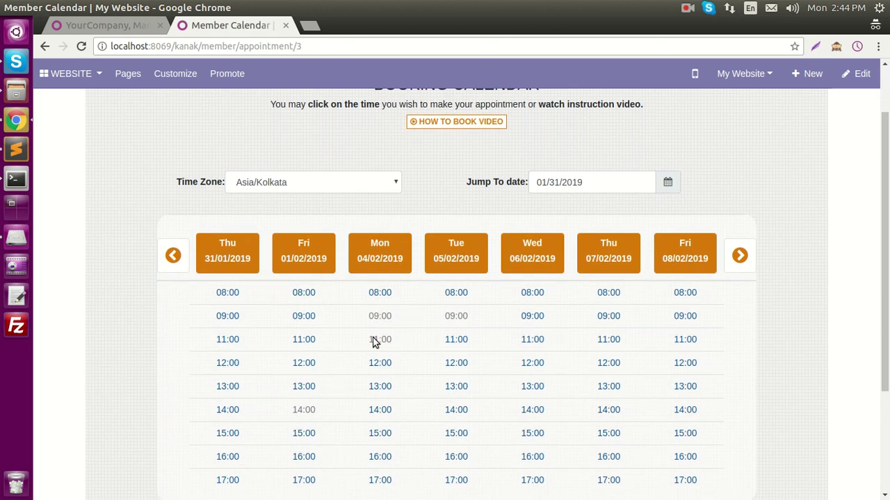
{"action": "scroll", "coordinate": [388, 342], "scroll_direction": "up", "scroll_amount": 2}
{"action": "left_click", "coordinate": [378, 362]}
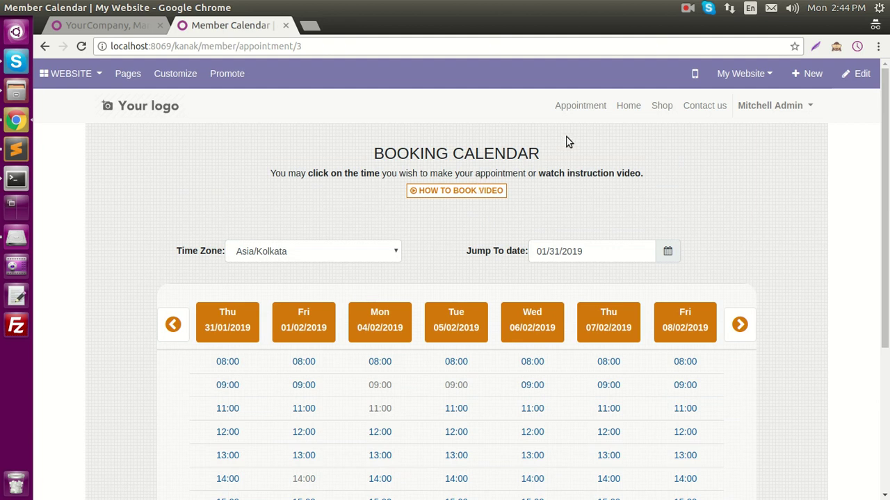
{"action": "left_click", "coordinate": [581, 107]}
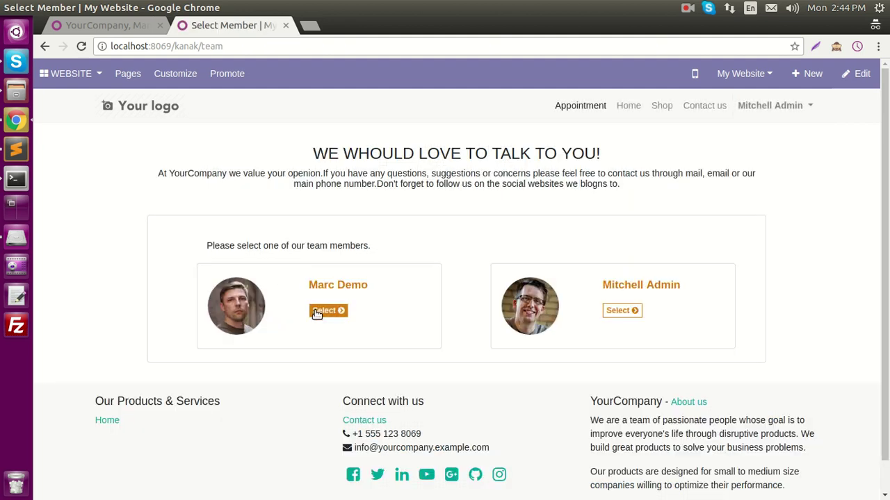
Select the demo member and book the 09:00 appointment slot on Monday 04/02/2019
{"action": "left_click", "coordinate": [324, 311]}
{"action": "scroll", "coordinate": [303, 298], "scroll_direction": "down", "scroll_amount": 3}
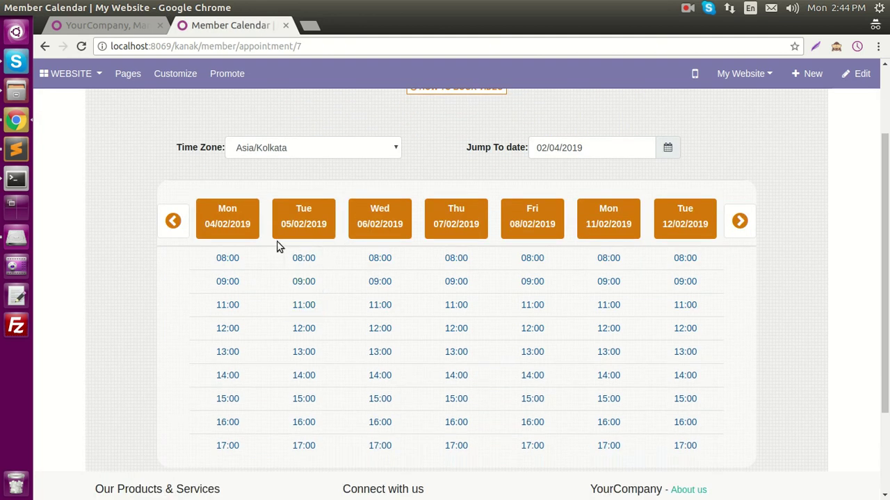
{"action": "left_click", "coordinate": [227, 285]}
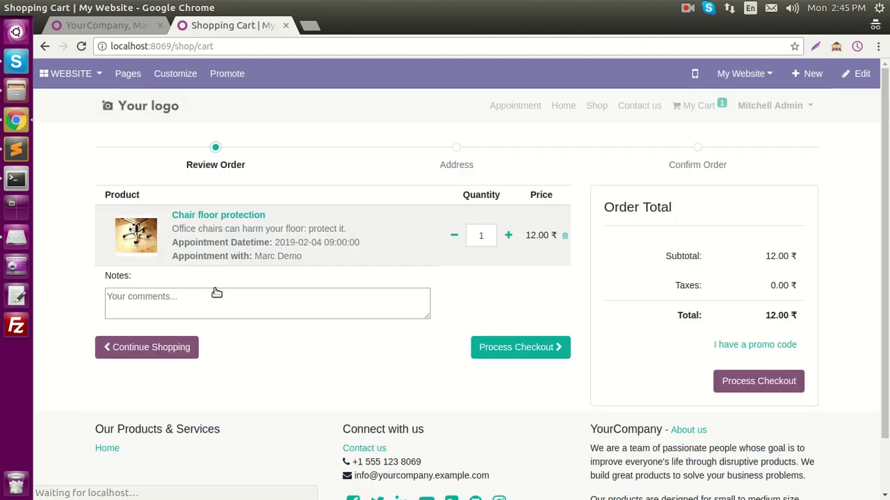
Add the note "sdfsd" to the appointment order, process the checkout and pay by Wire Transfer
{"action": "left_click", "coordinate": [234, 308]}
{"action": "type", "text": "sdfs"}
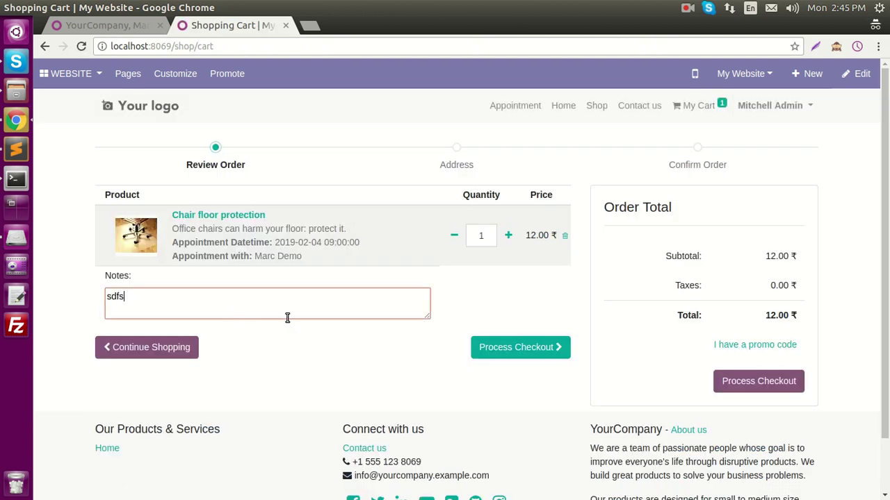
{"action": "type", "text": "d"}
{"action": "left_click", "coordinate": [528, 351]}
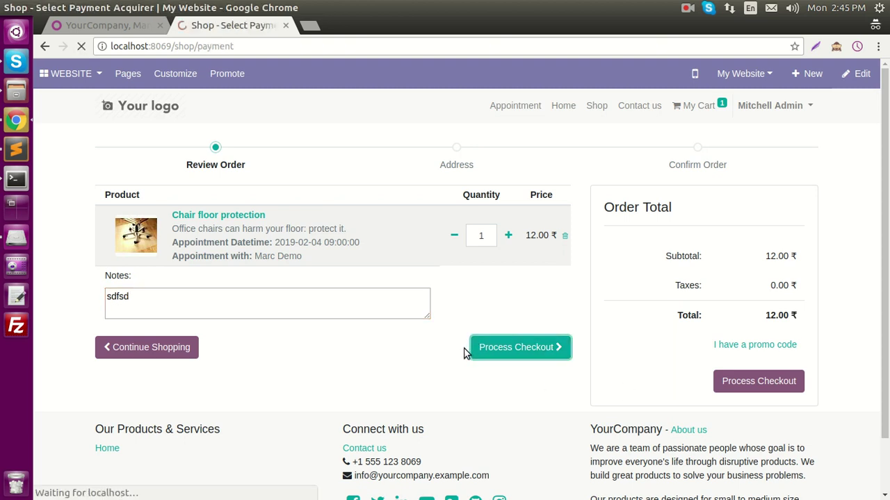
{"action": "left_click", "coordinate": [507, 335]}
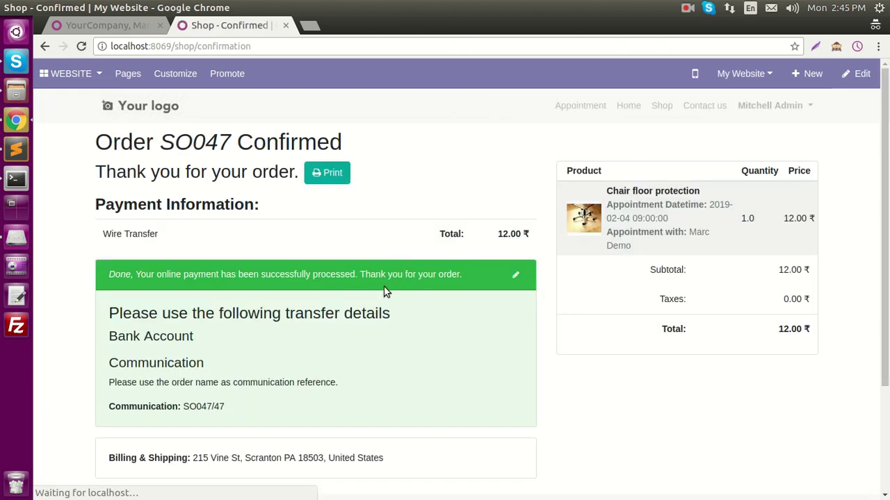
Open the printable version of the confirmed order and examine its appointment date, time and member lines
{"action": "left_click", "coordinate": [334, 178]}
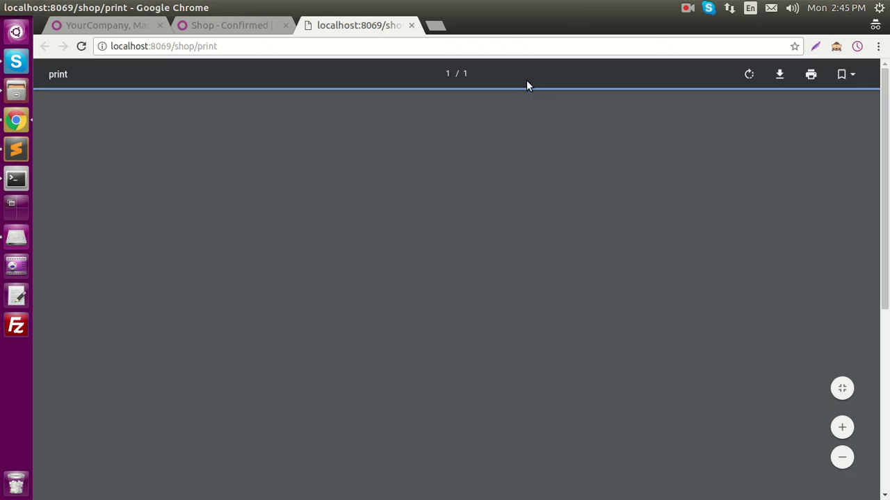
{"action": "scroll", "coordinate": [375, 320], "scroll_direction": "down", "scroll_amount": 1}
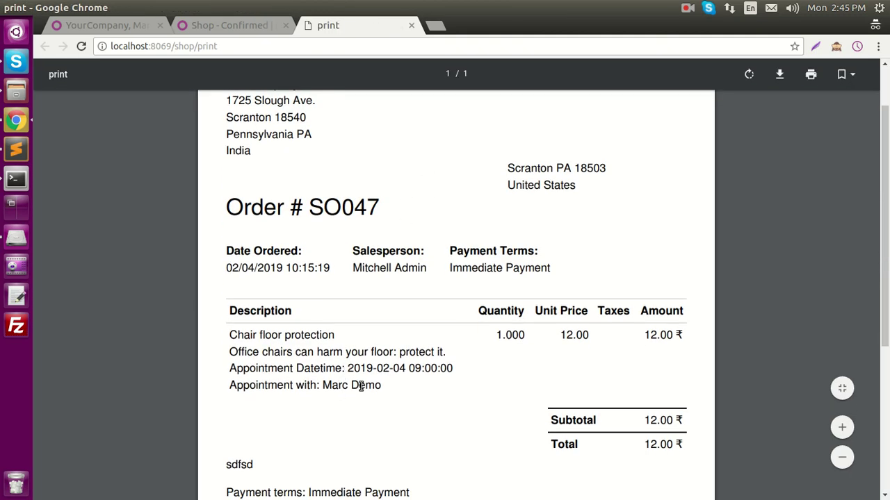
{"action": "left_click_drag", "start_coordinate": [357, 377], "coordinate": [315, 373]}
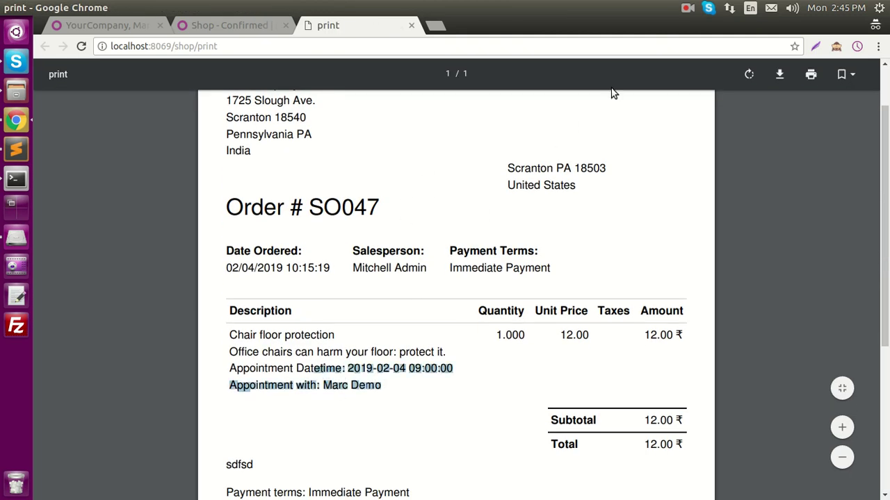
{"action": "left_click", "coordinate": [687, 7]}
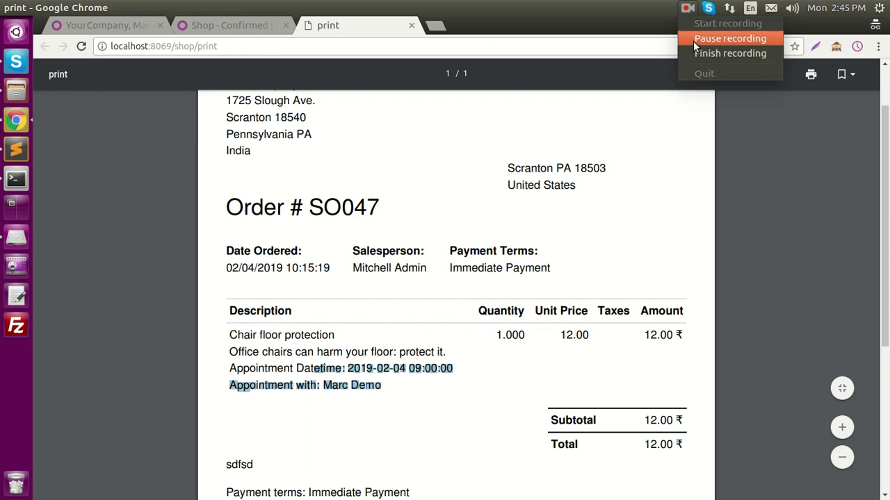
{"action": "left_click", "coordinate": [692, 41]}
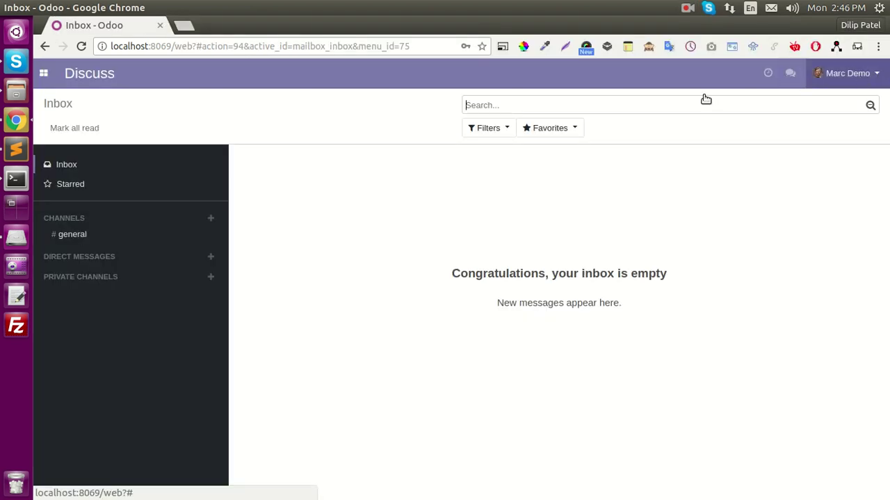
Open My Appointments in the demo user's session and show the calendar by month
{"action": "left_click", "coordinate": [48, 81]}
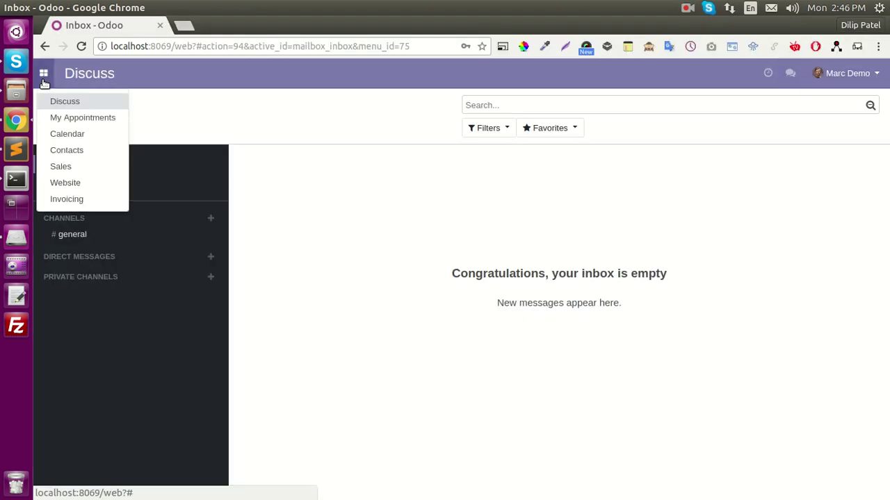
{"action": "left_click", "coordinate": [86, 119]}
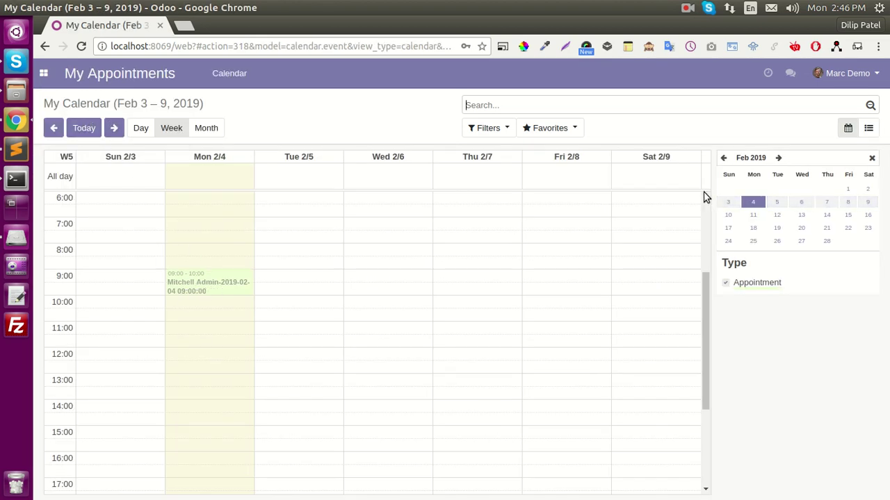
{"action": "left_click", "coordinate": [199, 130]}
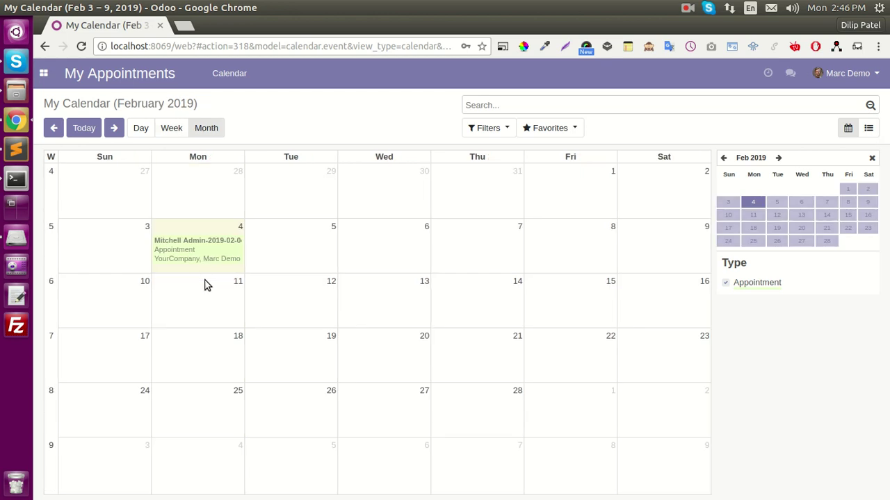
Examine the details of the appointment booked on February 4, and return to the calendar to show the appointments as a list
{"action": "left_click", "coordinate": [176, 256]}
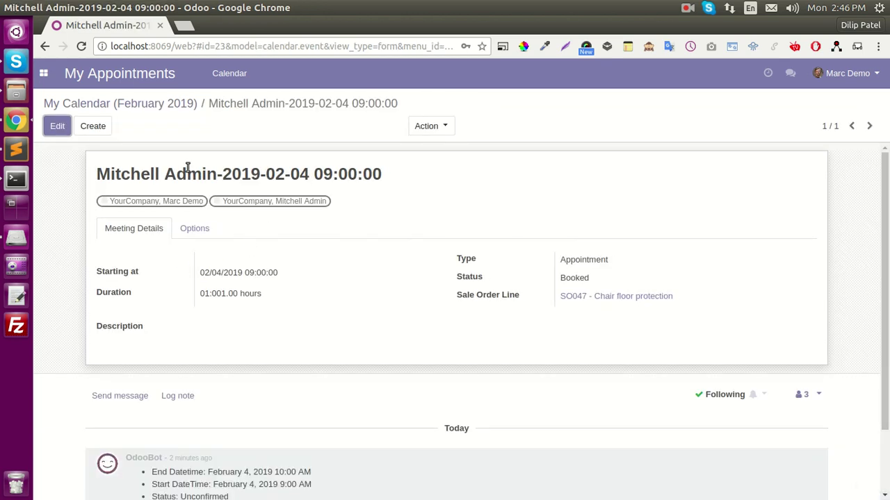
{"action": "left_click", "coordinate": [153, 104]}
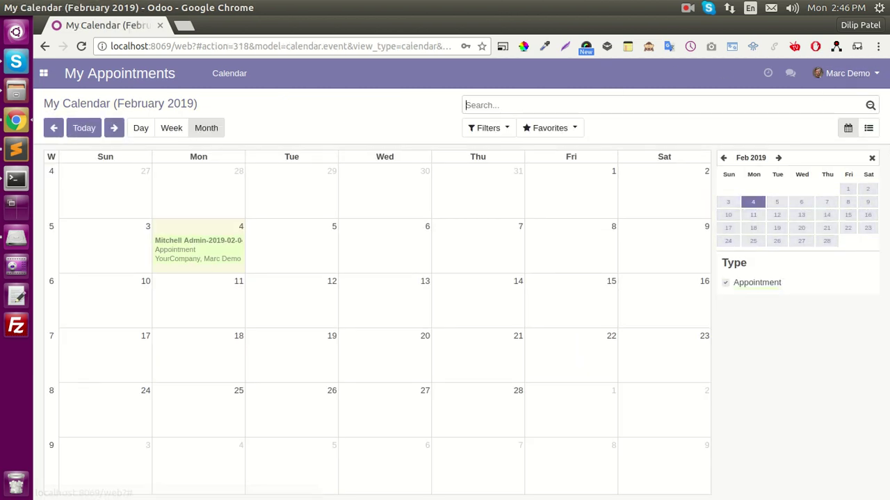
{"action": "left_click", "coordinate": [868, 128]}
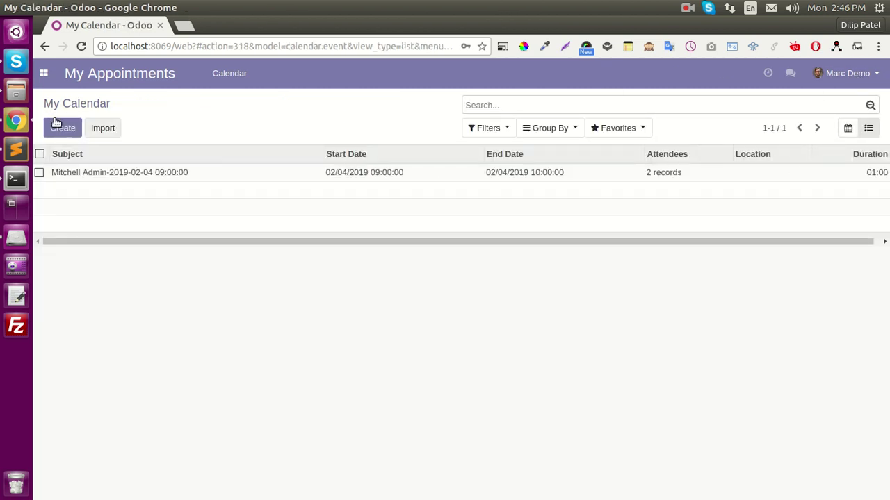
Switch to the administrator's Chrome window with the demo user's settings
{"action": "left_click", "coordinate": [16, 120]}
{"action": "left_click", "coordinate": [347, 164]}
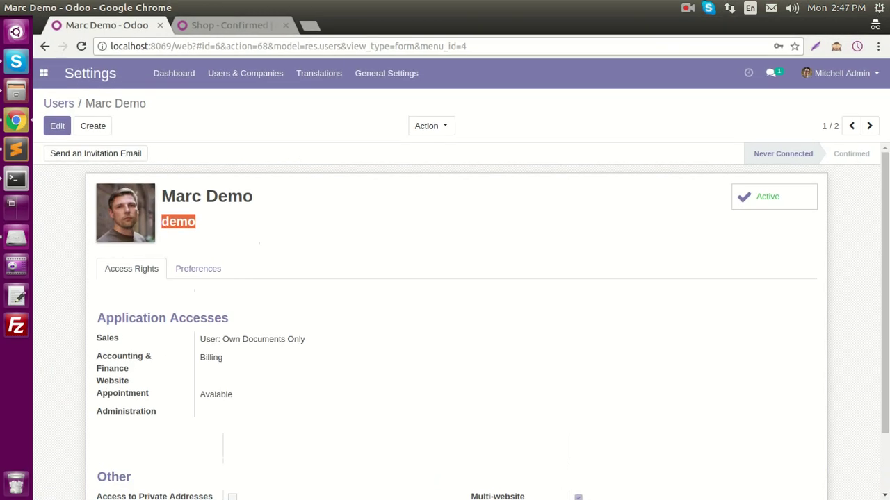